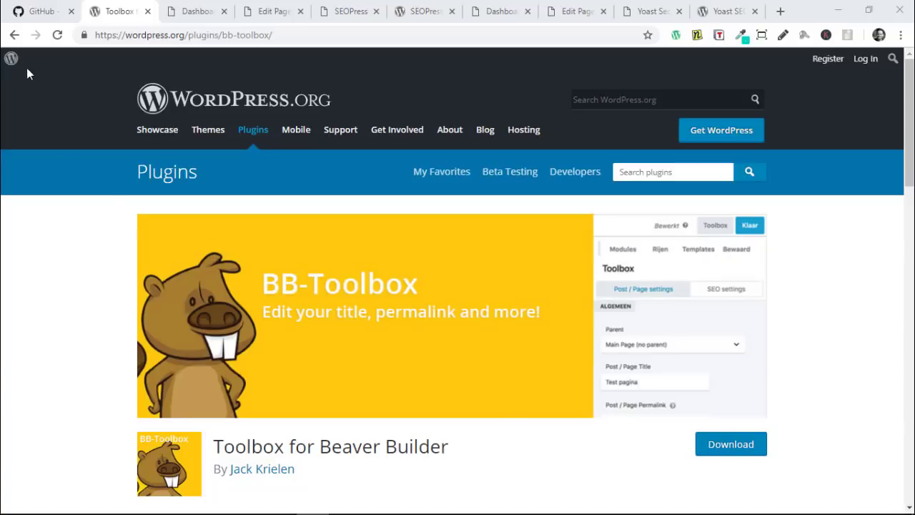
{"action": "left_click", "coordinate": [36, 12]}
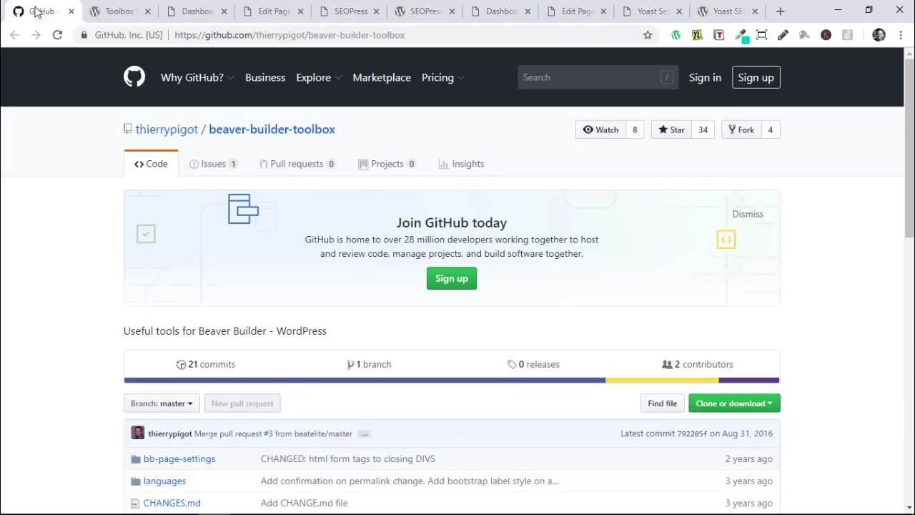
{"action": "mouse_move", "coordinate": [155, 137]}
{"action": "mouse_move", "coordinate": [135, 126]}
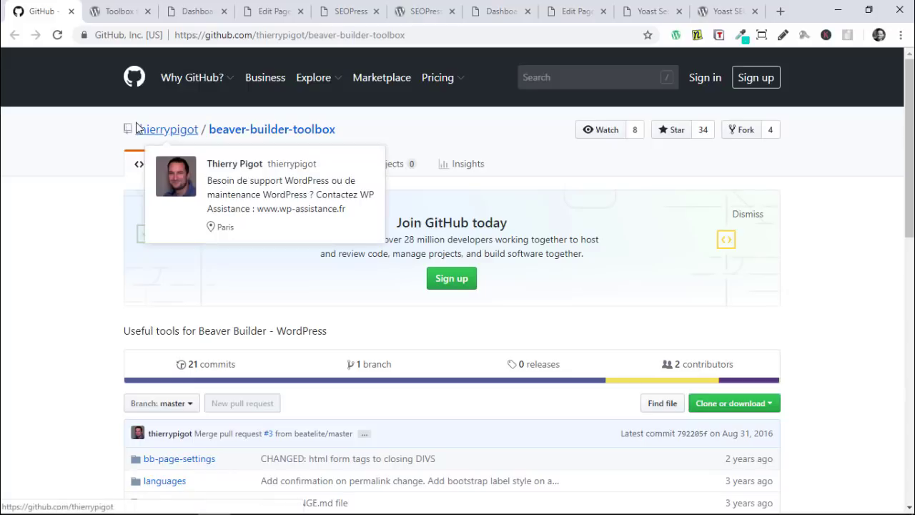
Return to the Toolbox for Beaver Builder plugin page and scroll down to its Description section.
{"action": "left_click", "coordinate": [115, 7]}
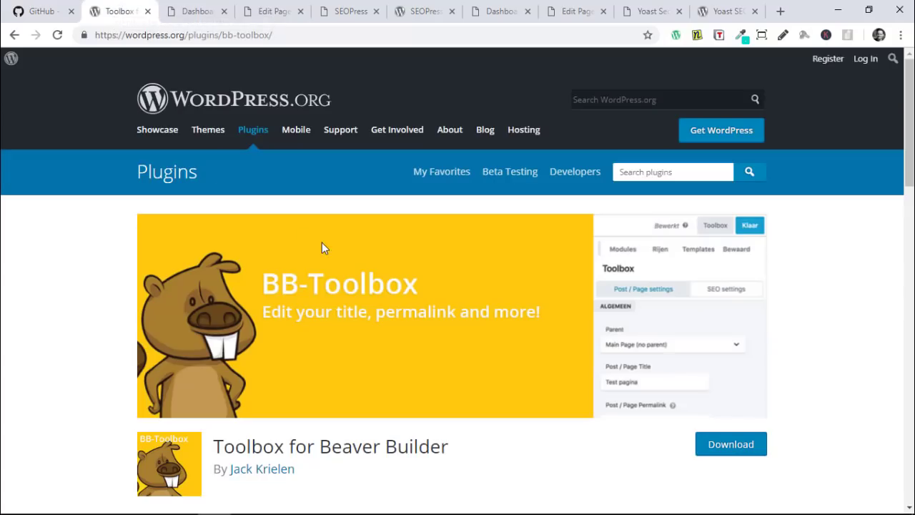
{"action": "scroll", "coordinate": [322, 245], "scroll_direction": "down", "scroll_amount": 1}
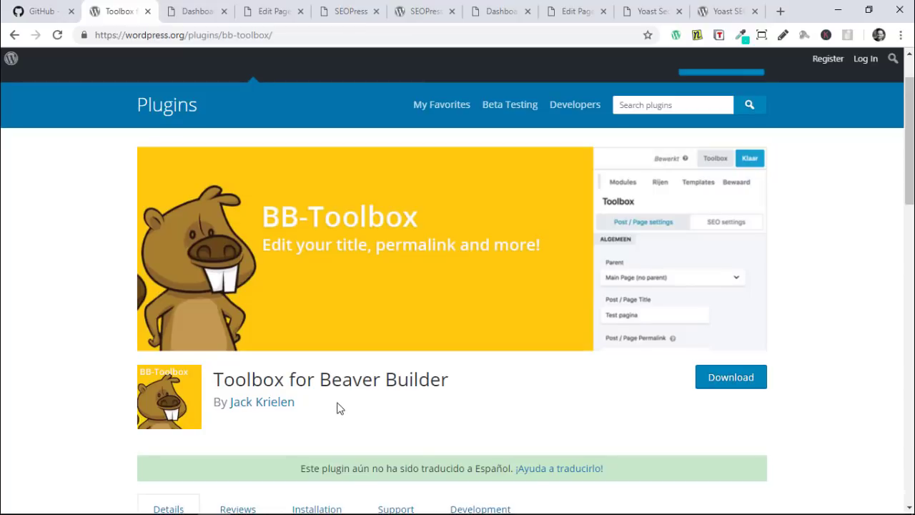
{"action": "scroll", "coordinate": [339, 408], "scroll_direction": "down", "scroll_amount": 2}
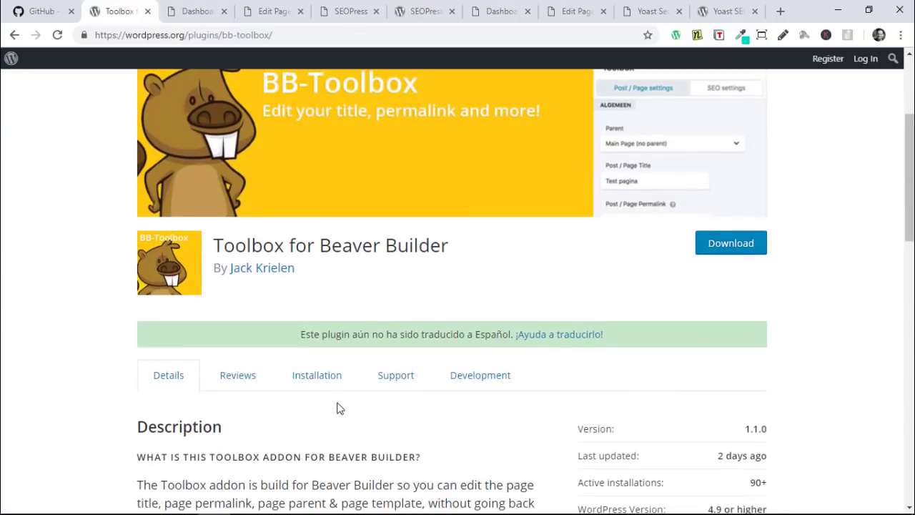
{"action": "scroll", "coordinate": [339, 408], "scroll_direction": "down", "scroll_amount": 2}
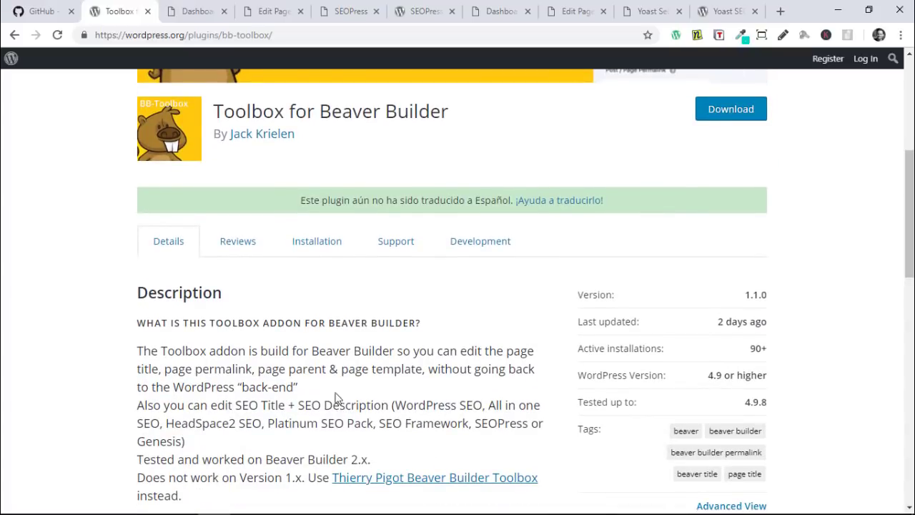
{"action": "scroll", "coordinate": [293, 370], "scroll_direction": "down", "scroll_amount": 1}
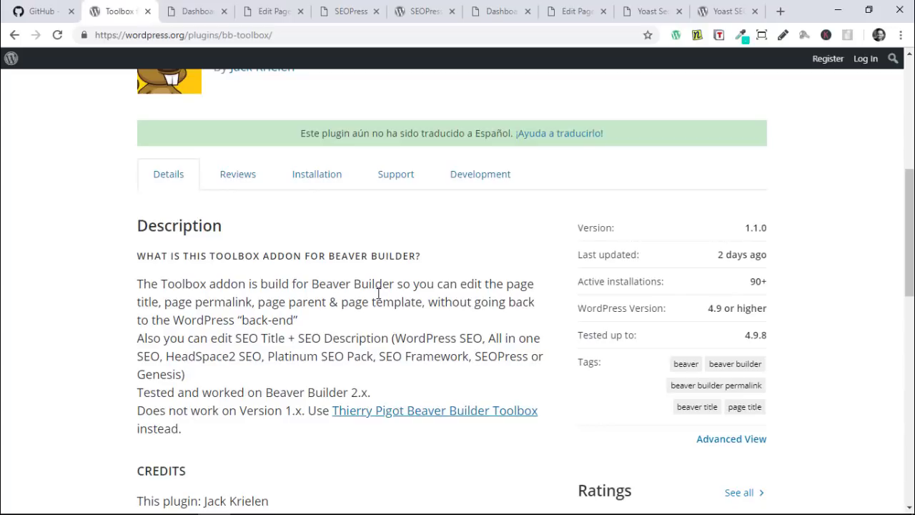
{"action": "scroll", "coordinate": [394, 311], "scroll_direction": "down", "scroll_amount": 1}
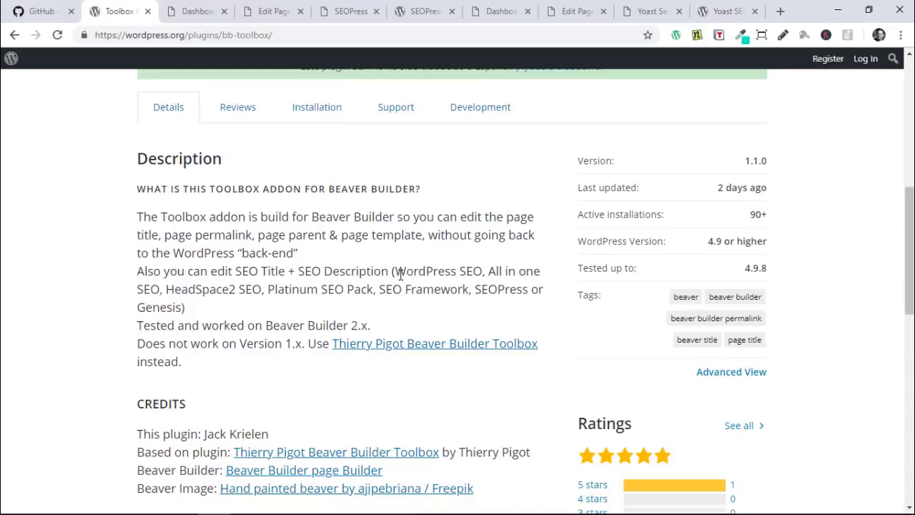
{"action": "scroll", "coordinate": [428, 277], "scroll_direction": "down", "scroll_amount": 2}
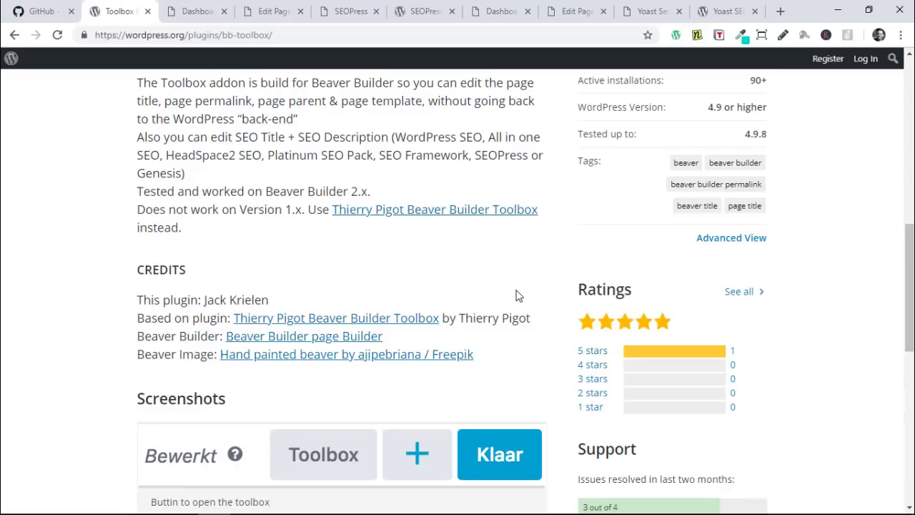
{"action": "scroll", "coordinate": [518, 295], "scroll_direction": "up", "scroll_amount": 1}
{"action": "scroll", "coordinate": [524, 300], "scroll_direction": "up", "scroll_amount": 1}
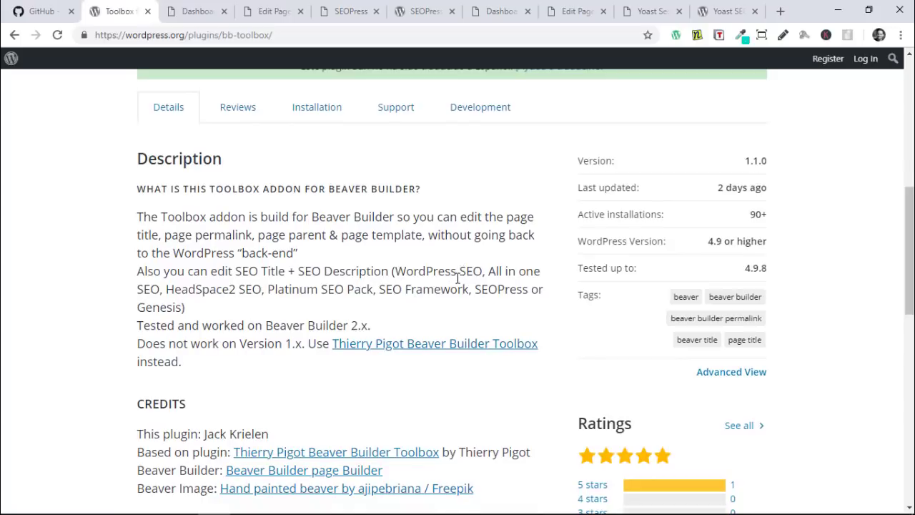
{"action": "scroll", "coordinate": [458, 278], "scroll_direction": "up", "scroll_amount": 1}
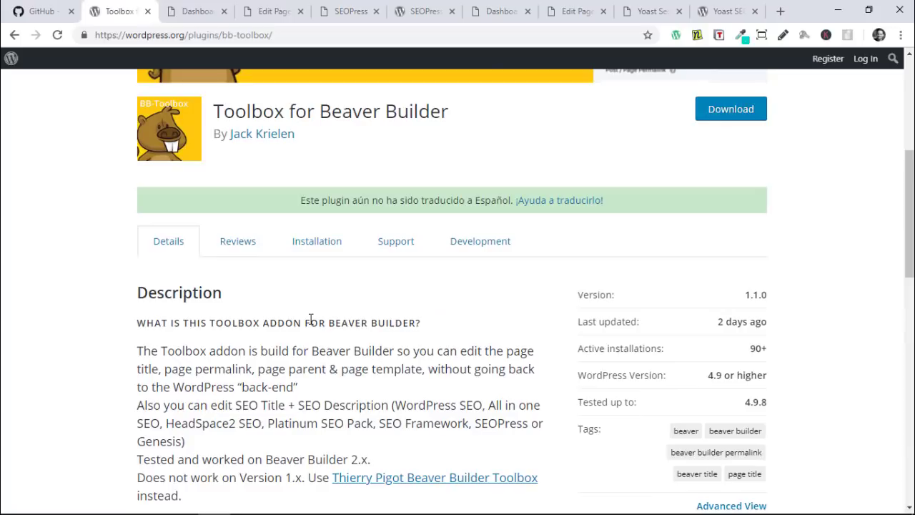
Open the Home page's admin edit screen and review SEO title SEOPress and meta description 'My description.'.
{"action": "left_click", "coordinate": [188, 10]}
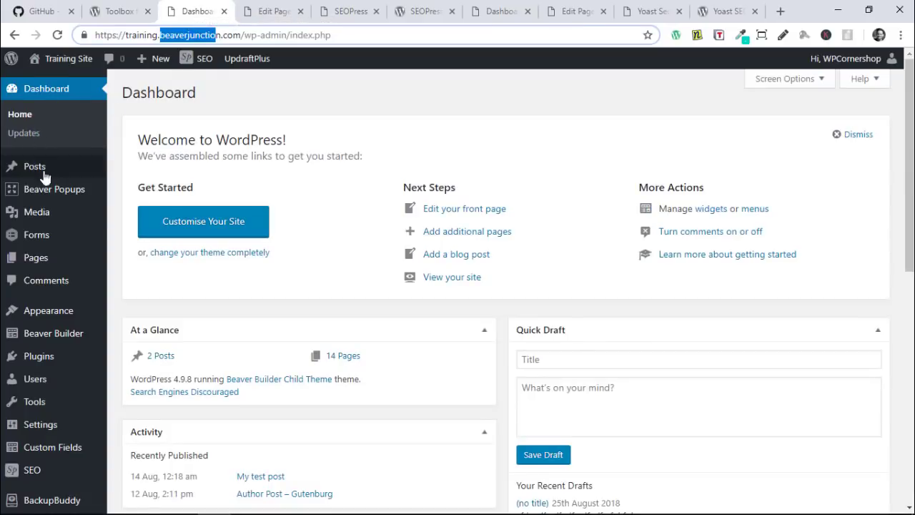
{"action": "mouse_move", "coordinate": [26, 473]}
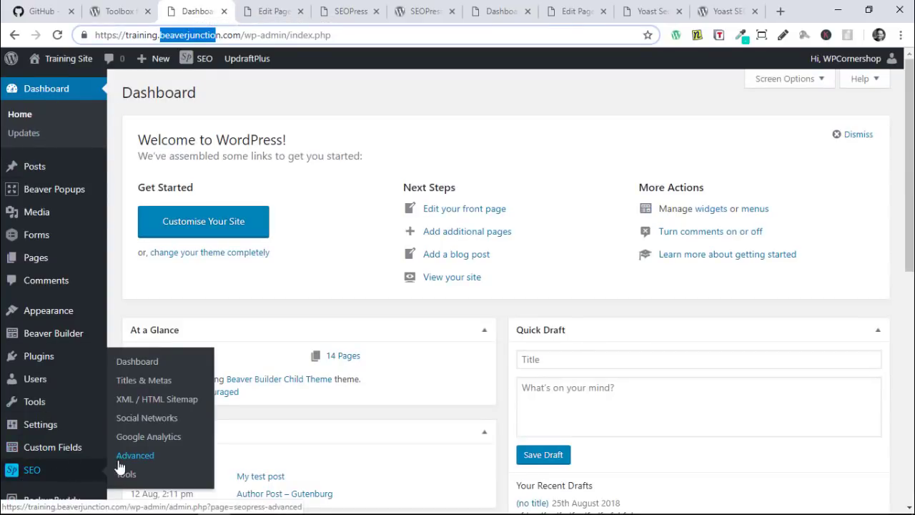
{"action": "left_click", "coordinate": [274, 12]}
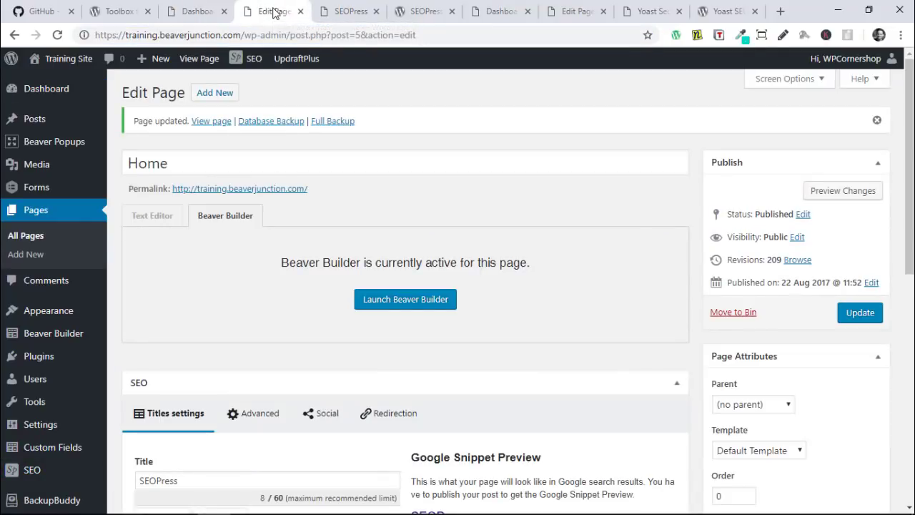
{"action": "scroll", "coordinate": [314, 172], "scroll_direction": "down", "scroll_amount": 3}
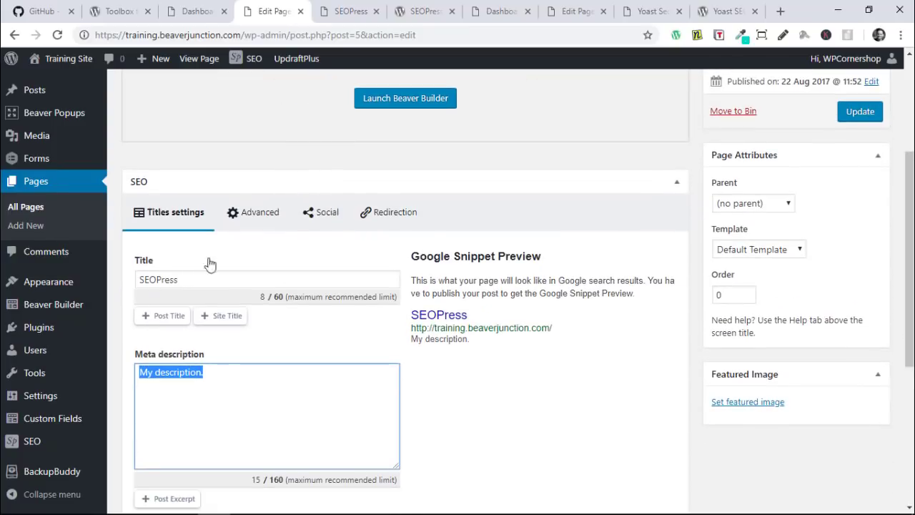
{"action": "left_click", "coordinate": [196, 277]}
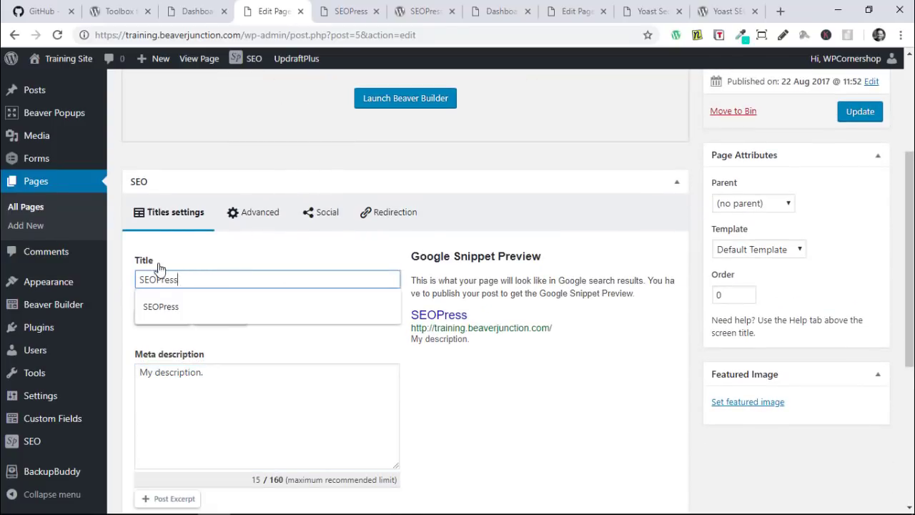
{"action": "left_click", "coordinate": [181, 382]}
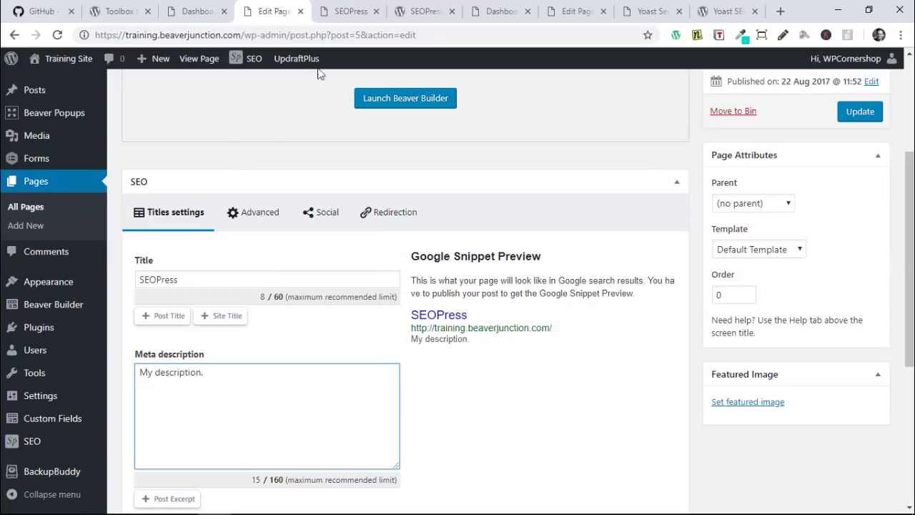
Check the Home page's Toolbox SEO meta title SEOPress in Beaver Builder, then compare with the page editor.
{"action": "left_click", "coordinate": [337, 13]}
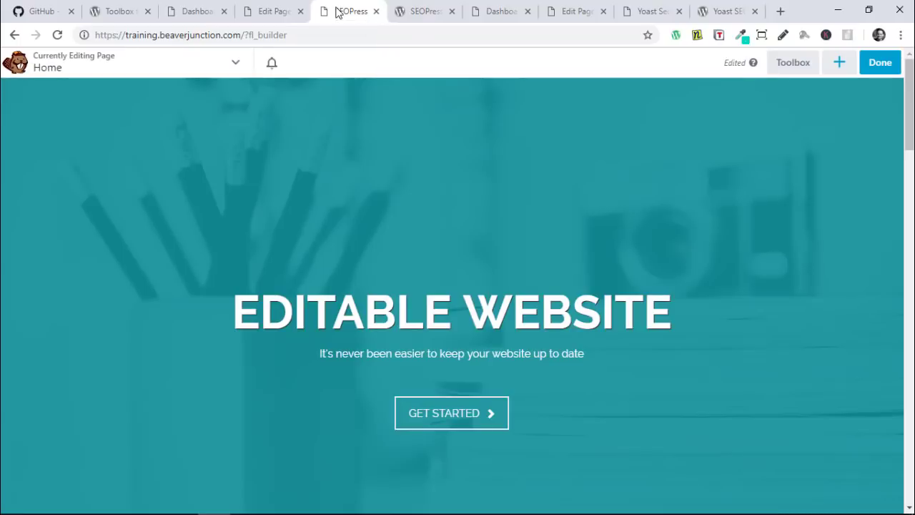
{"action": "left_click", "coordinate": [792, 67]}
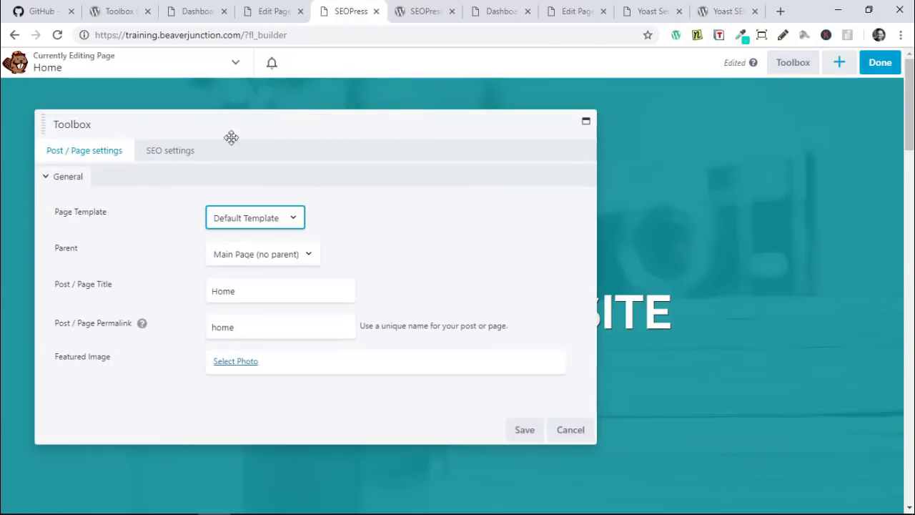
{"action": "left_click", "coordinate": [172, 158]}
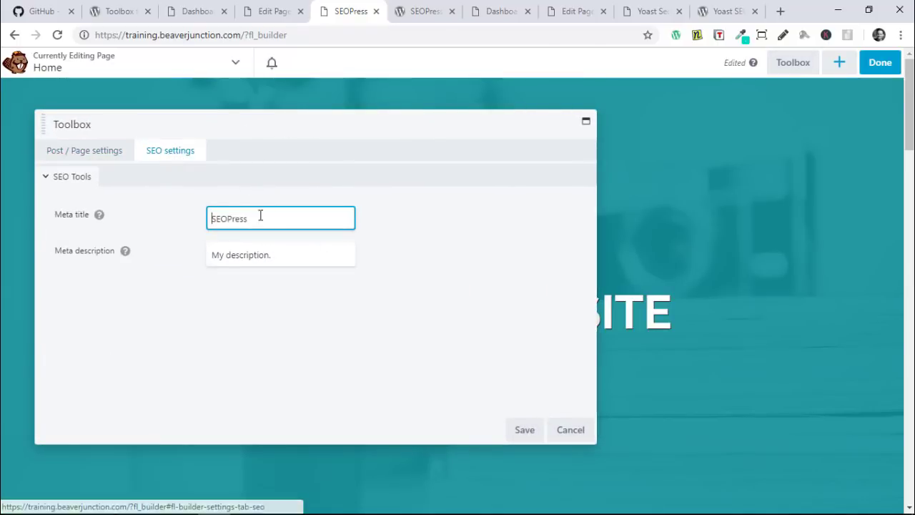
{"action": "left_click", "coordinate": [260, 216]}
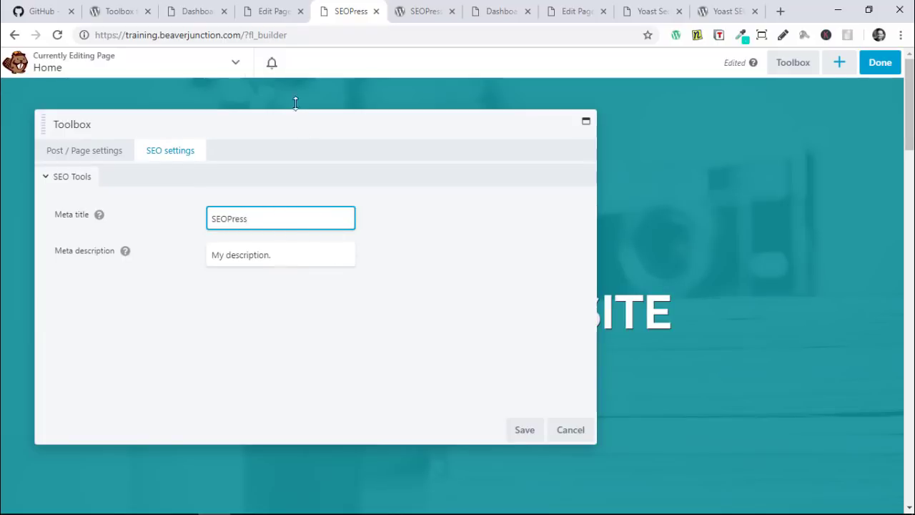
{"action": "left_click", "coordinate": [276, 16]}
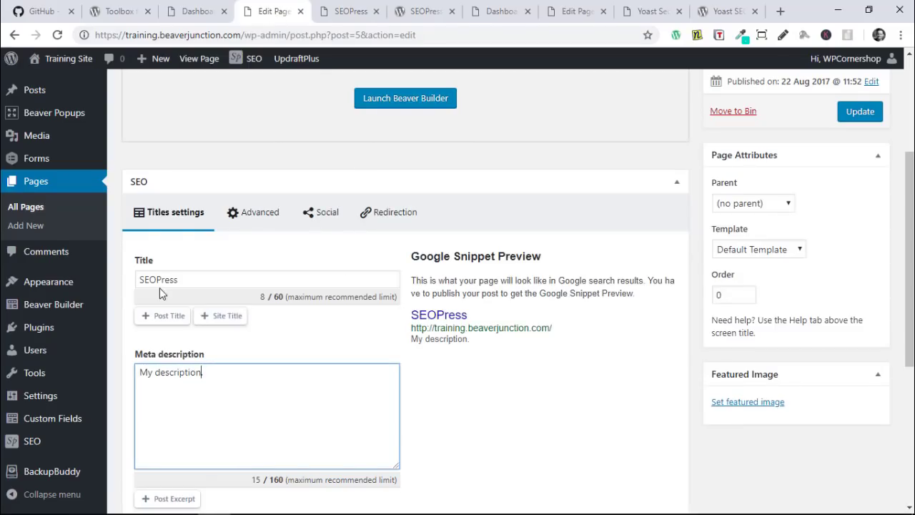
Return to the Beaver Builder tab showing the Home page's Toolbox SEO meta title and description.
{"action": "left_click", "coordinate": [342, 14]}
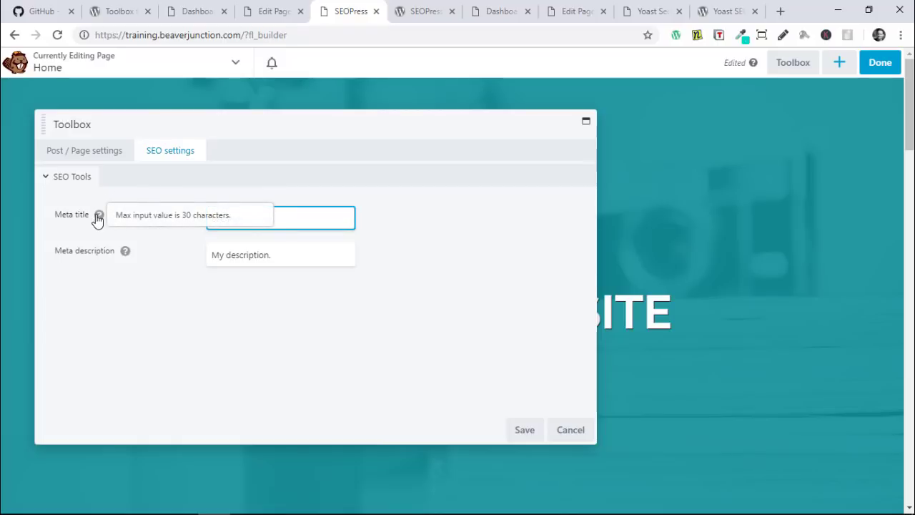
Review the meta title help and meta description, then show the Home page's Post / Page settings.
{"action": "mouse_move", "coordinate": [98, 221]}
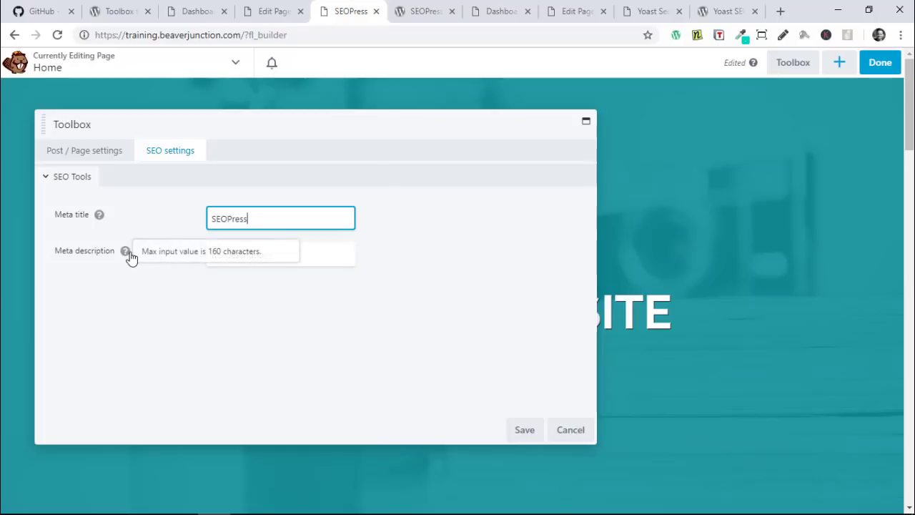
{"action": "left_click", "coordinate": [321, 253]}
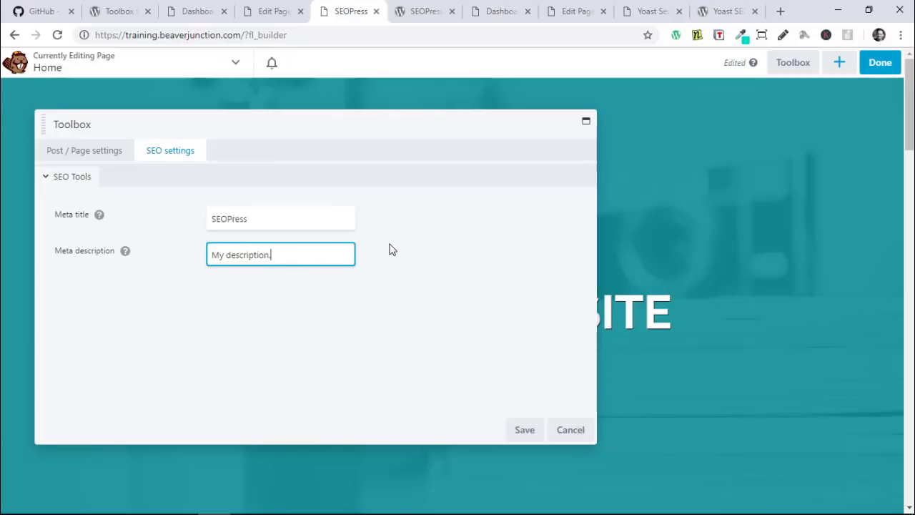
{"action": "left_click", "coordinate": [78, 153]}
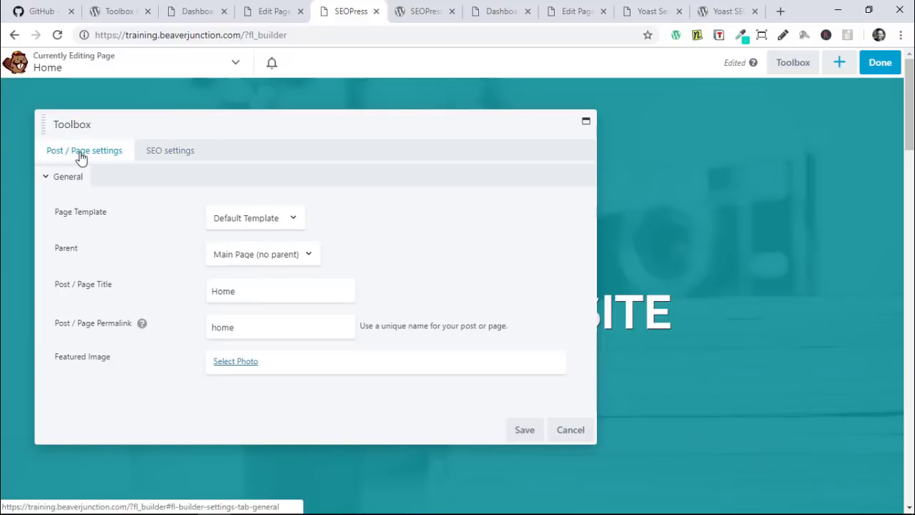
Keep Default Template as the page template and check the page title Home.
{"action": "left_click", "coordinate": [294, 222]}
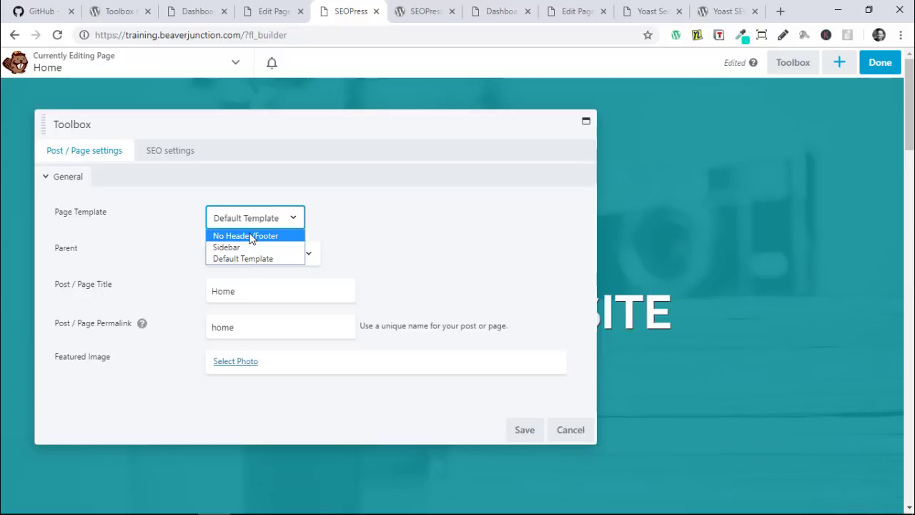
{"action": "left_click", "coordinate": [424, 225]}
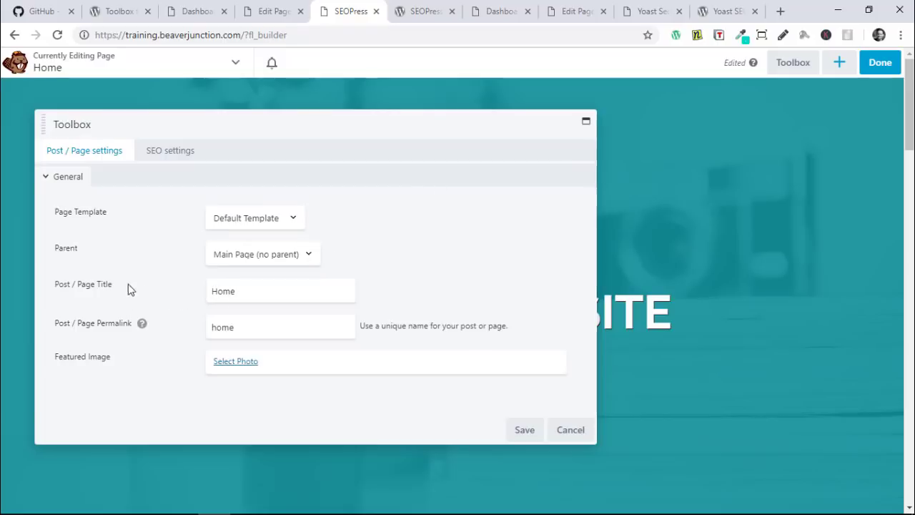
{"action": "left_click", "coordinate": [259, 293]}
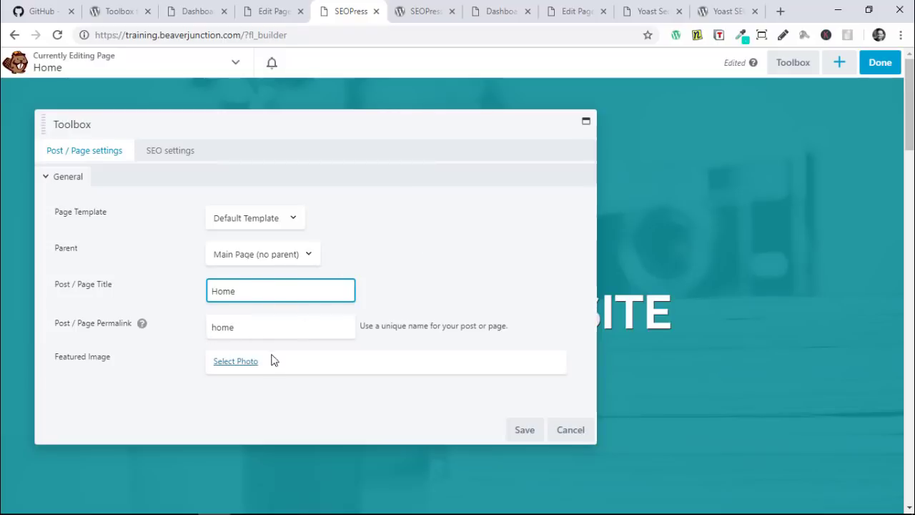
Set the page's featured image to Justin-3.jpg from the Media Library.
{"action": "left_click", "coordinate": [241, 364]}
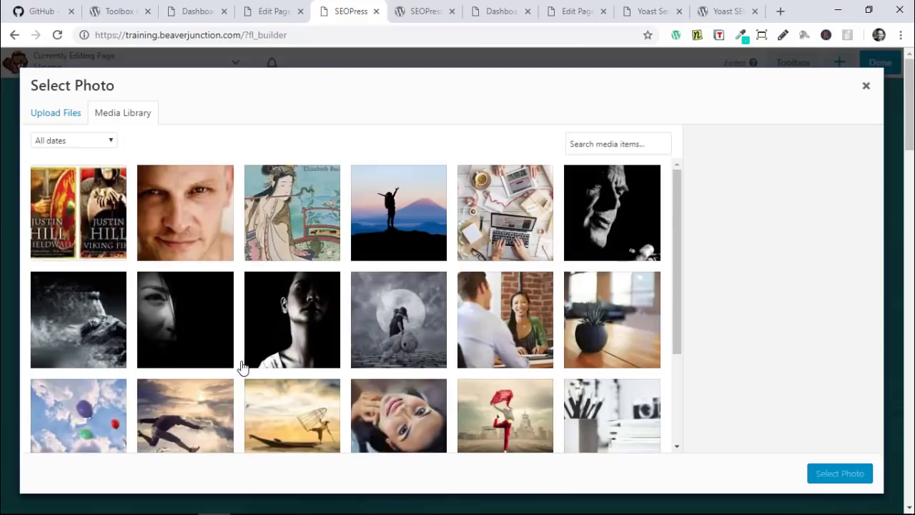
{"action": "left_click", "coordinate": [302, 233]}
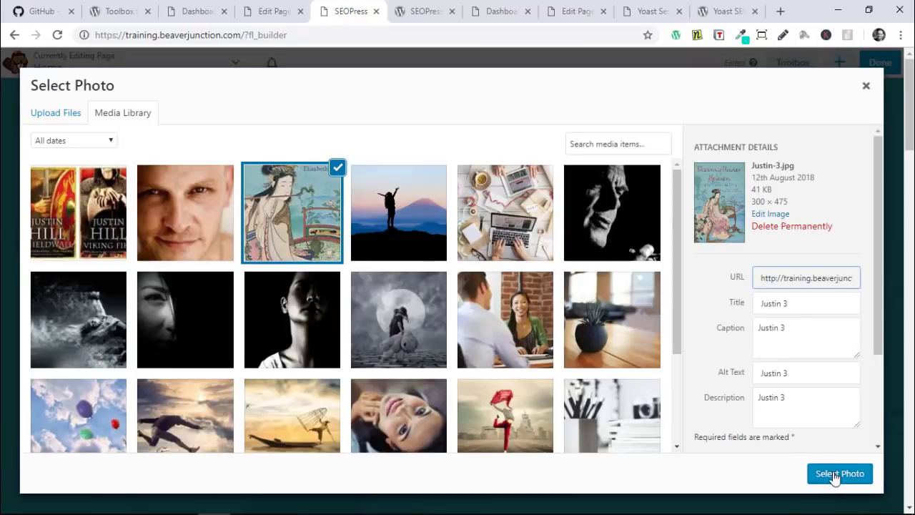
{"action": "left_click", "coordinate": [834, 474]}
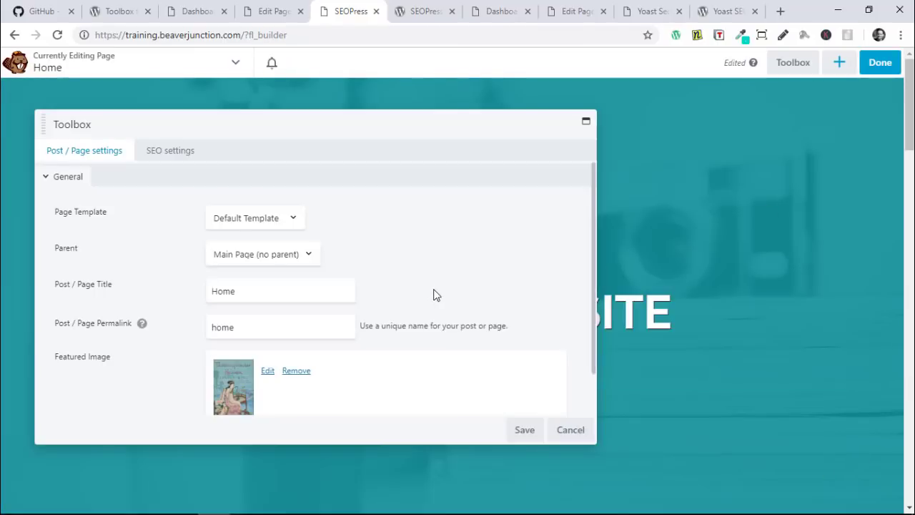